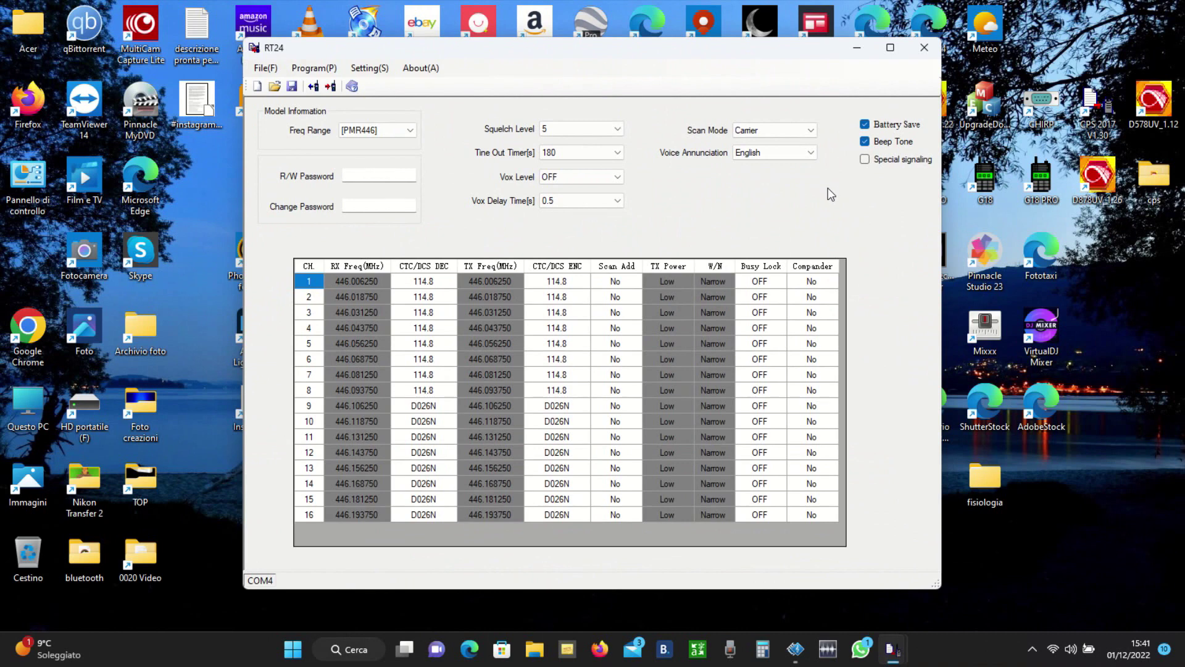
Step: Check whether channel 1's RX Freq, TX Freq, TX Power and W/N cells can be edited
click(348, 281)
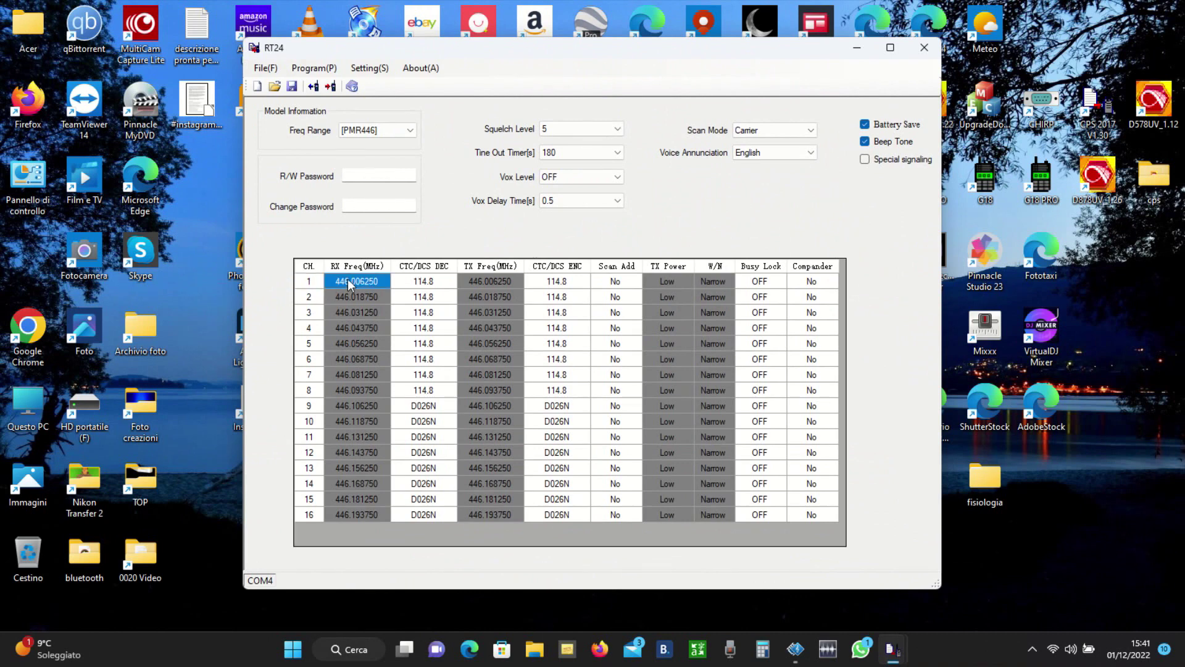
click(506, 281)
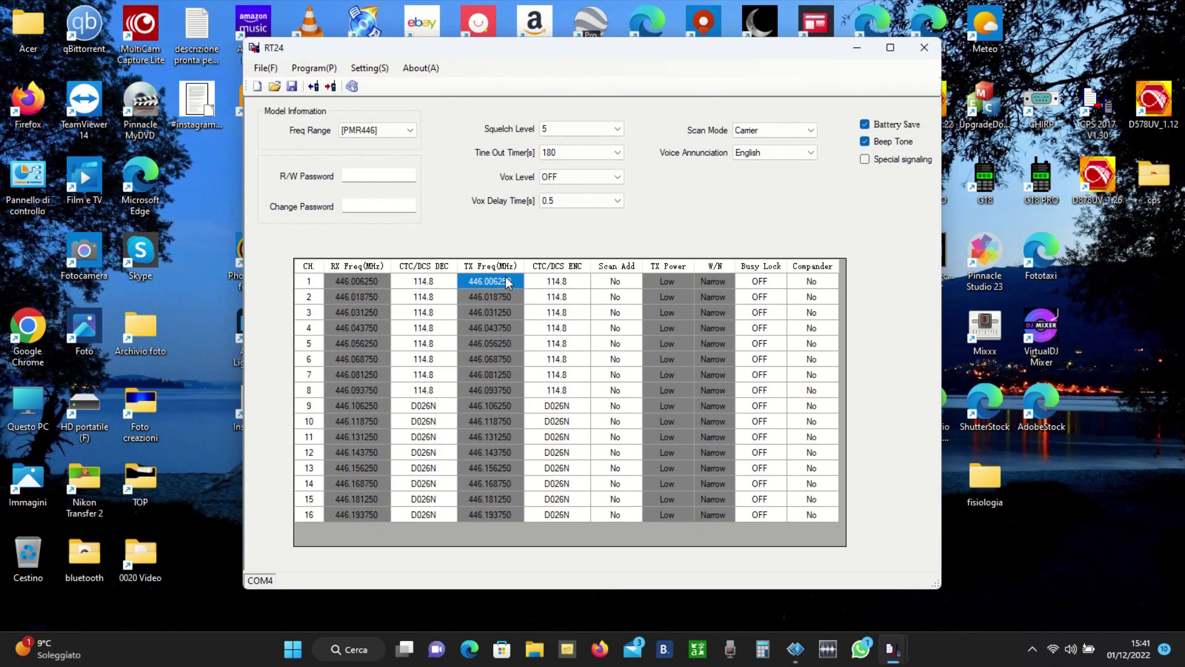
click(678, 281)
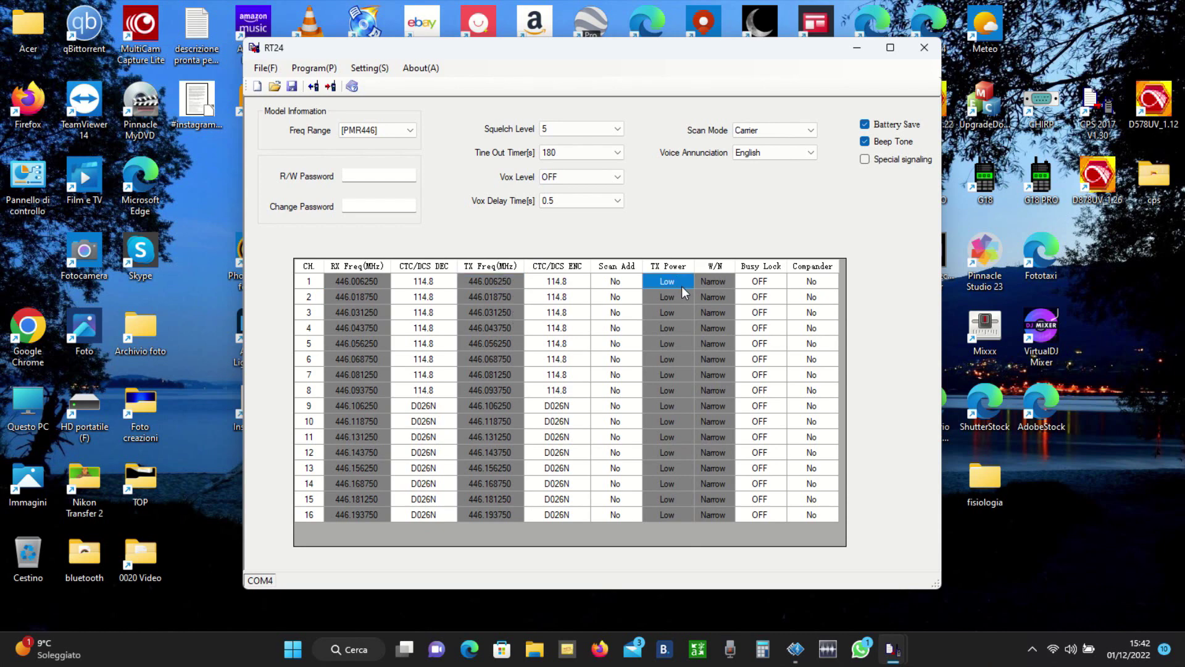
click(718, 280)
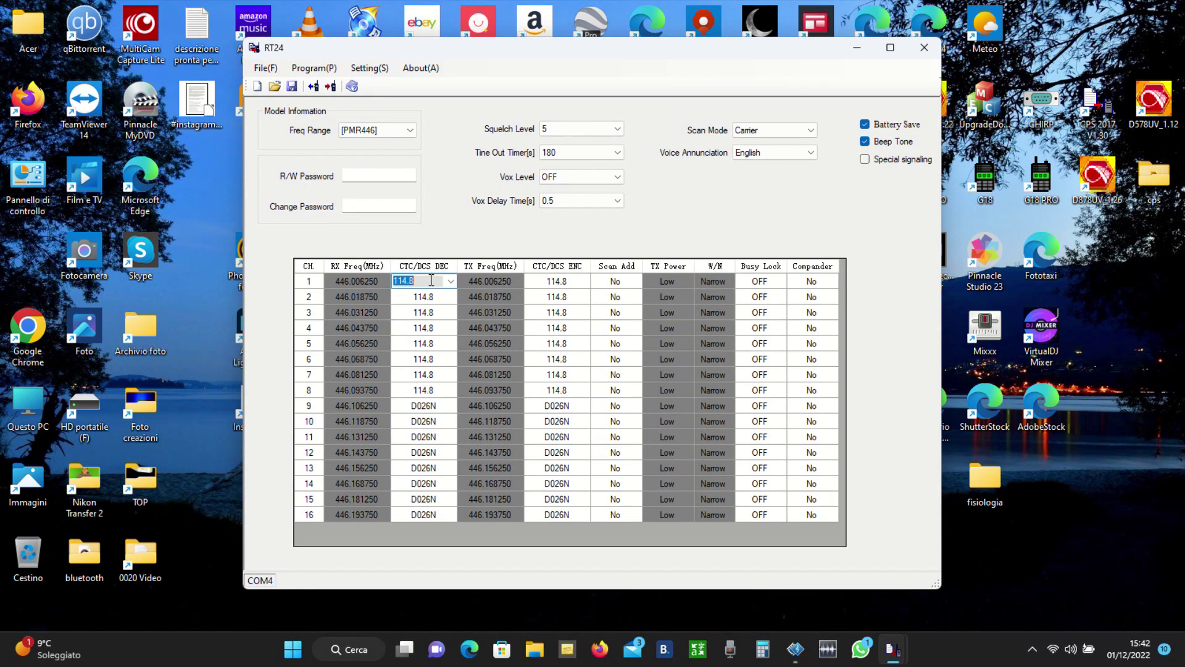
Step: Examine the CTC/DCS DEC and CTC/DCS ENC tone choices for channels 1 and 2, leaving the selected tones as they are
click(453, 281)
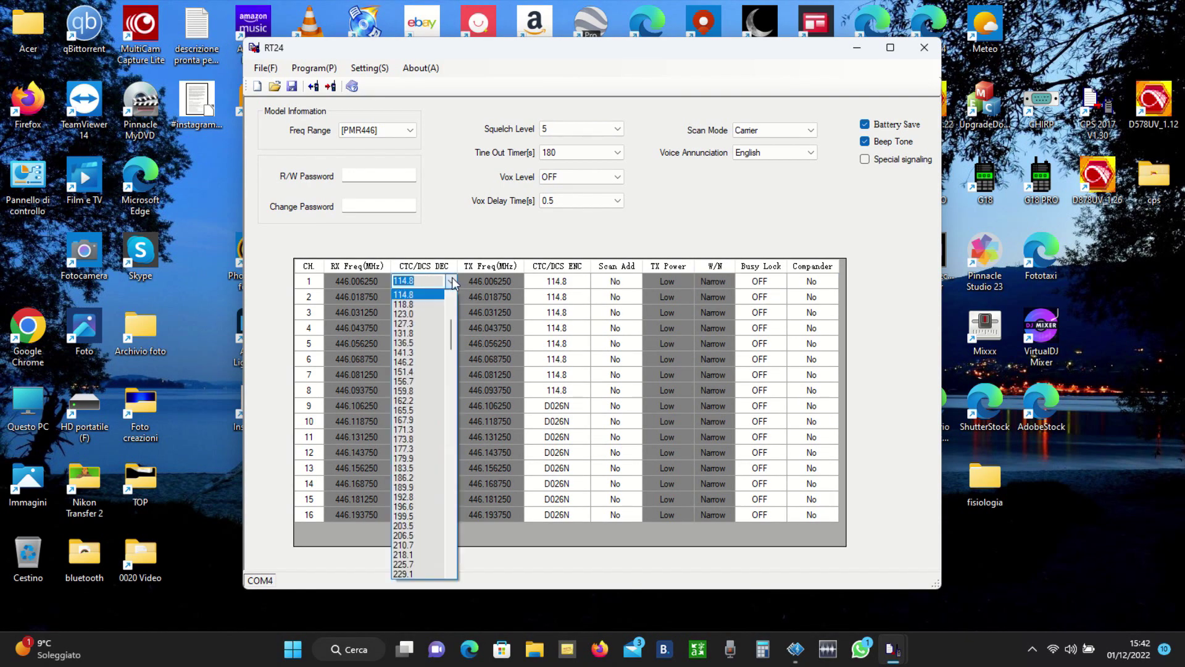
click(453, 281)
click(453, 298)
click(452, 296)
click(451, 296)
click(562, 279)
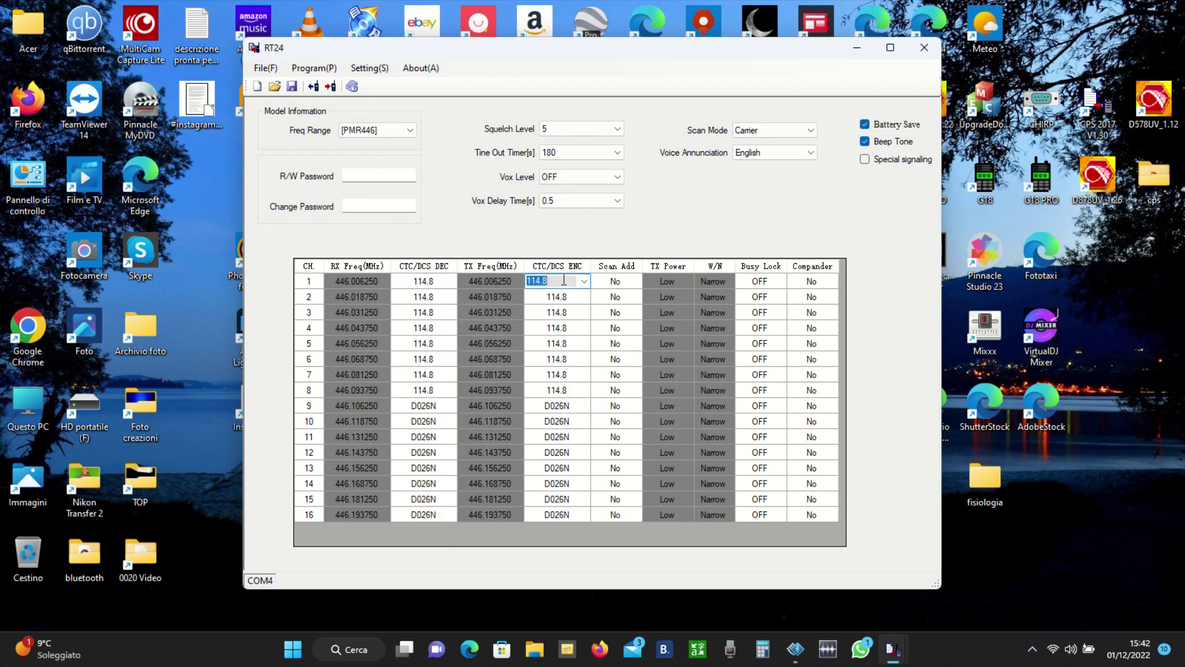
click(584, 282)
click(584, 283)
click(584, 297)
click(584, 298)
click(584, 298)
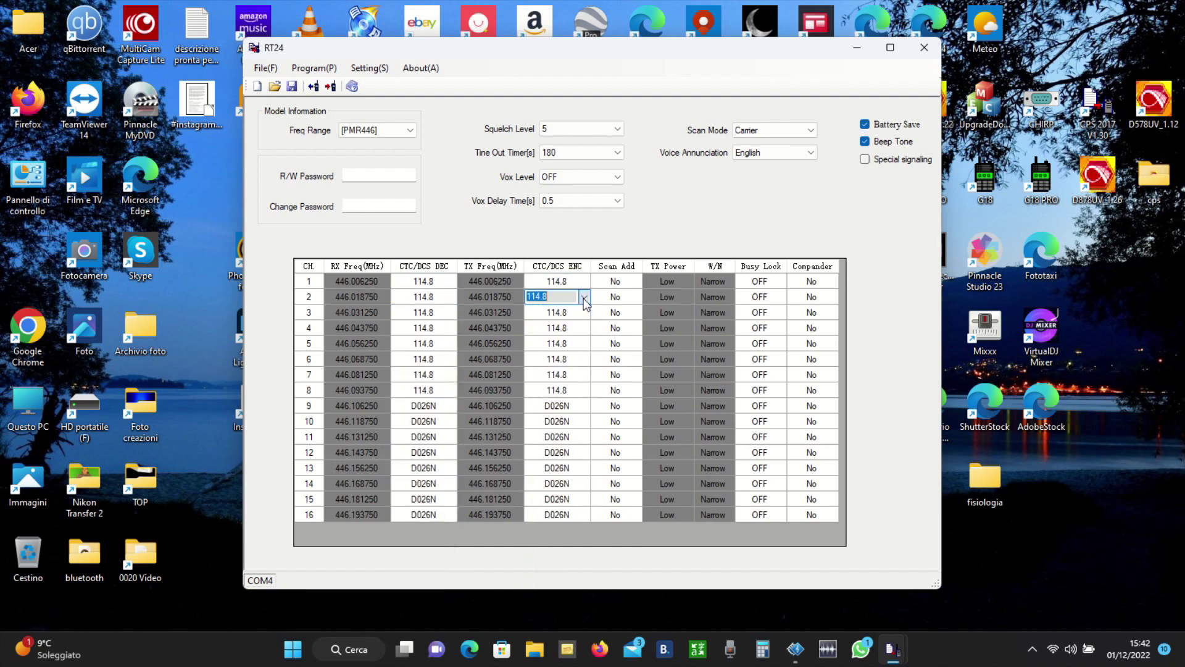
Step: Set Scan Add to Yes for channels 1 to 3 and switch Busy Lock to ON for channel 1
click(625, 278)
click(636, 282)
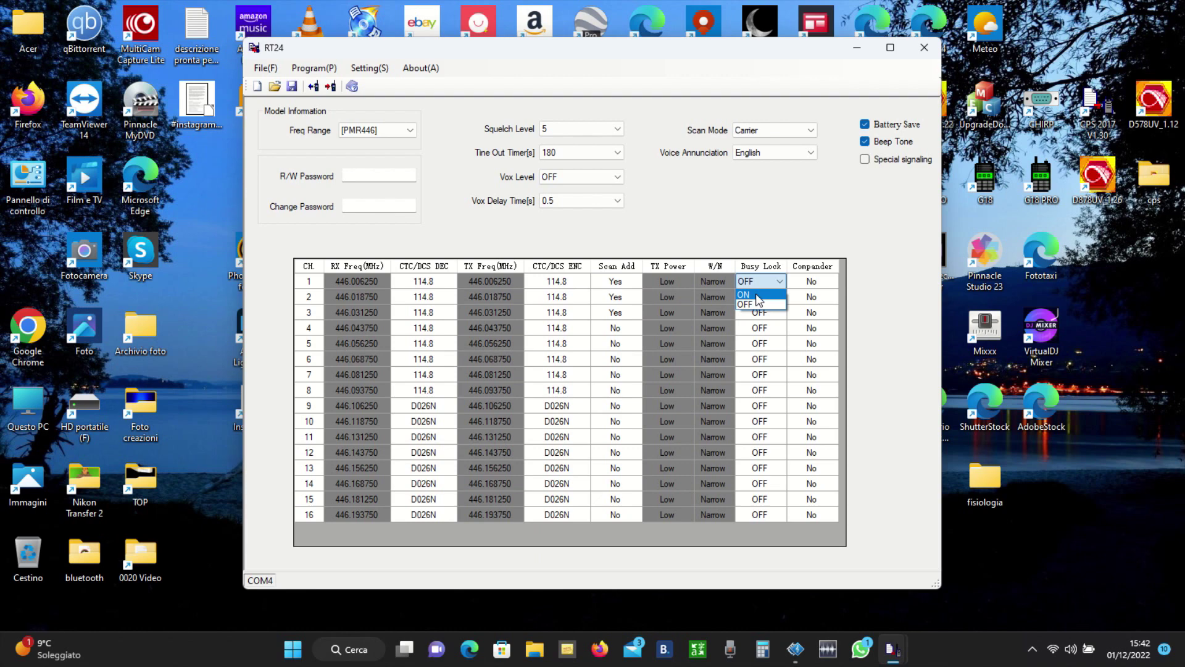
click(757, 295)
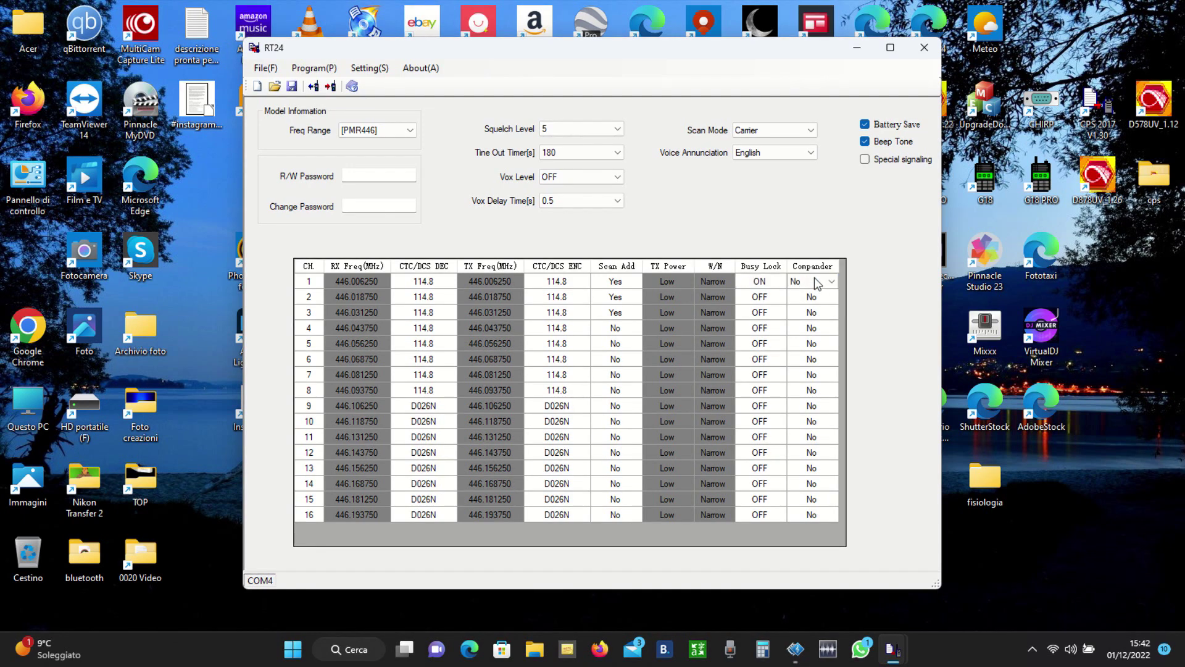
Step: Review the Compander options for channel 1 and the Freq Range choices without changing either setting
click(814, 281)
click(833, 282)
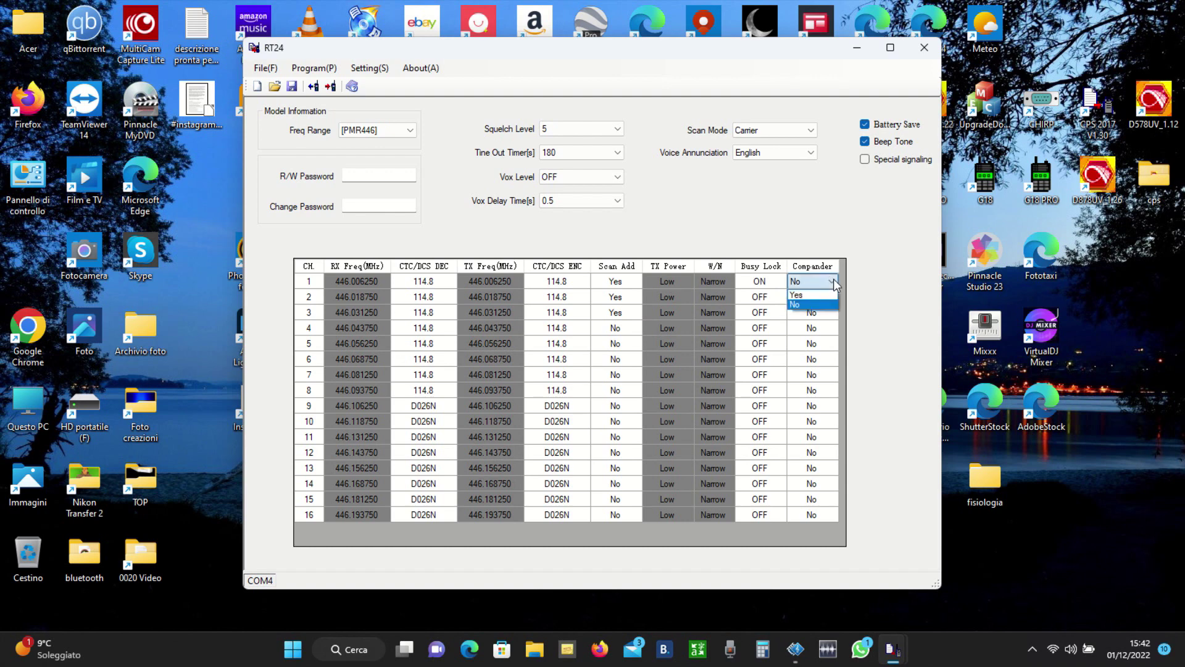
click(833, 281)
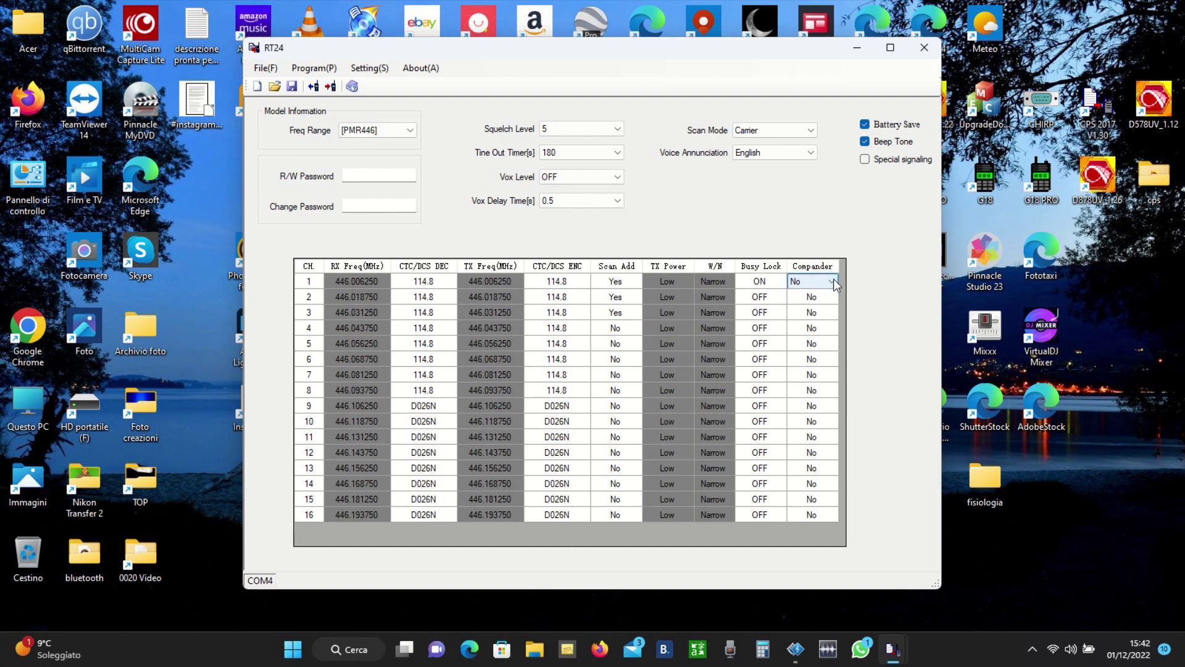
click(414, 129)
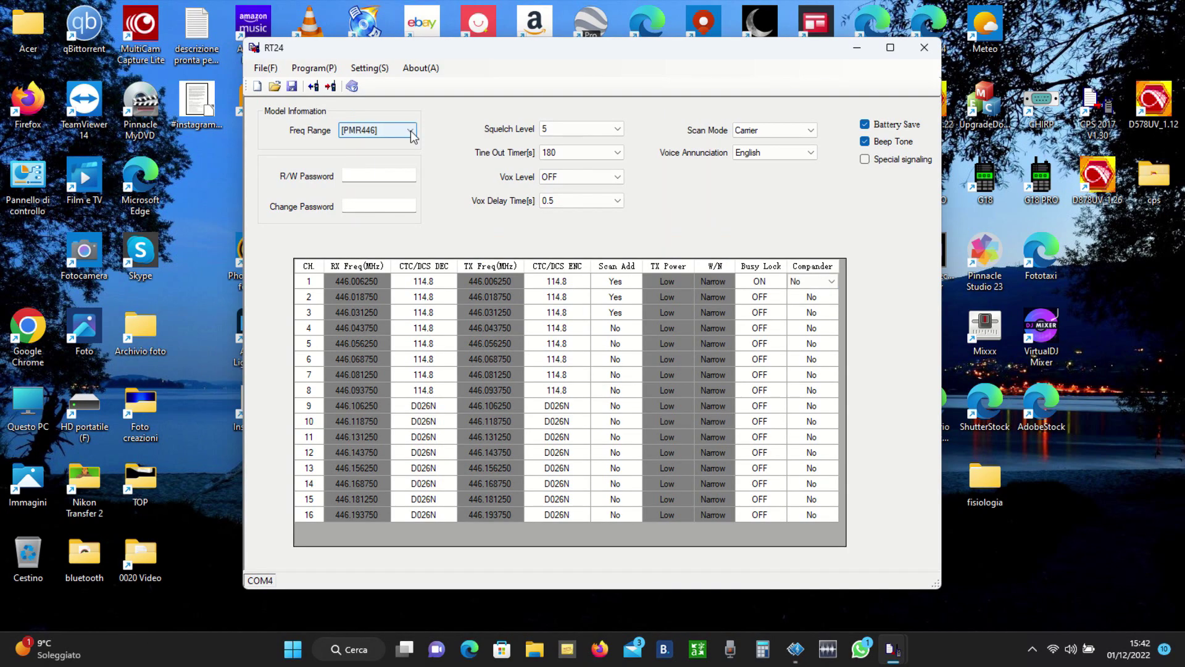
click(412, 132)
click(411, 134)
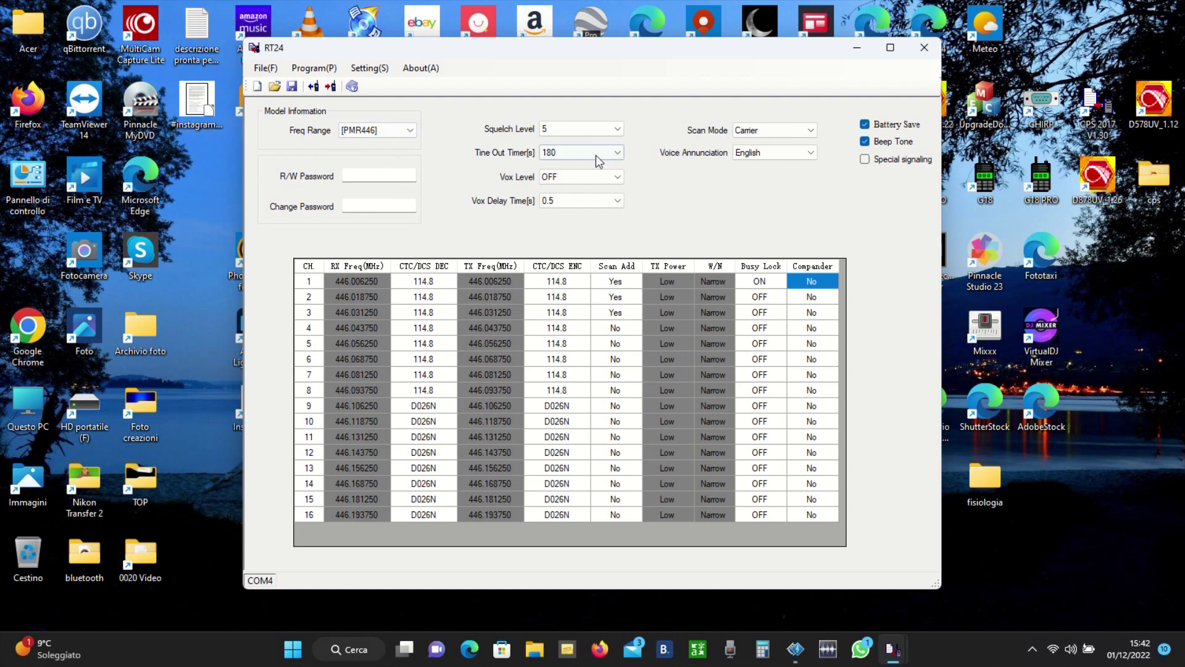
Step: Set the radio's Squelch Level to 3
click(619, 130)
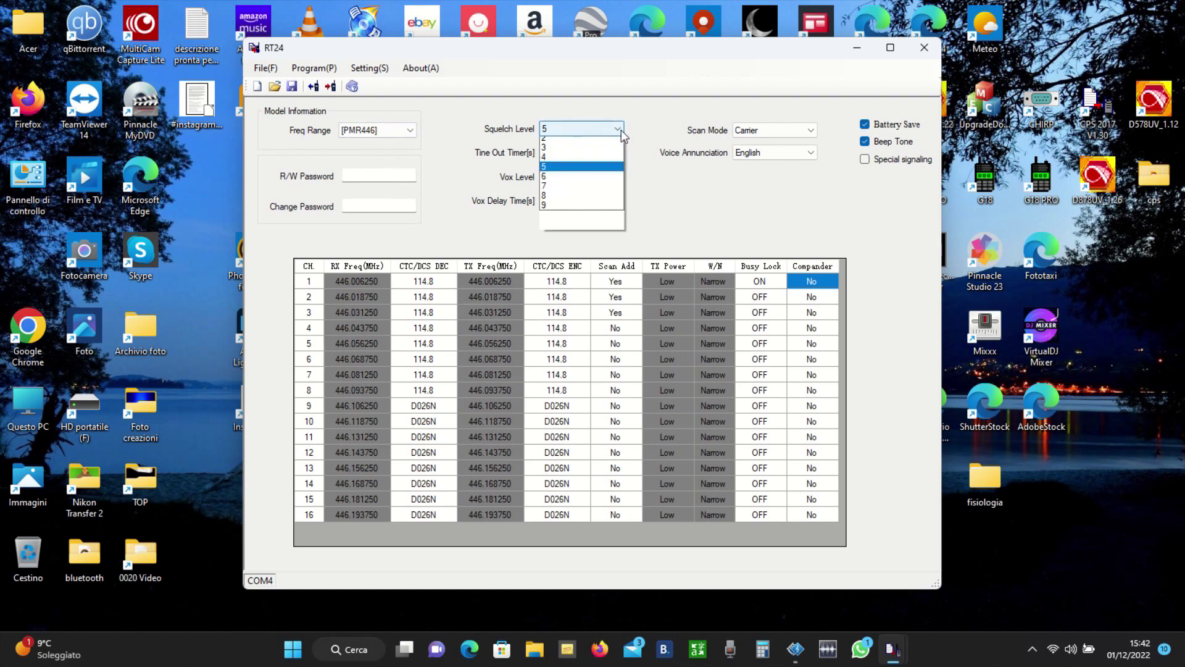
click(563, 171)
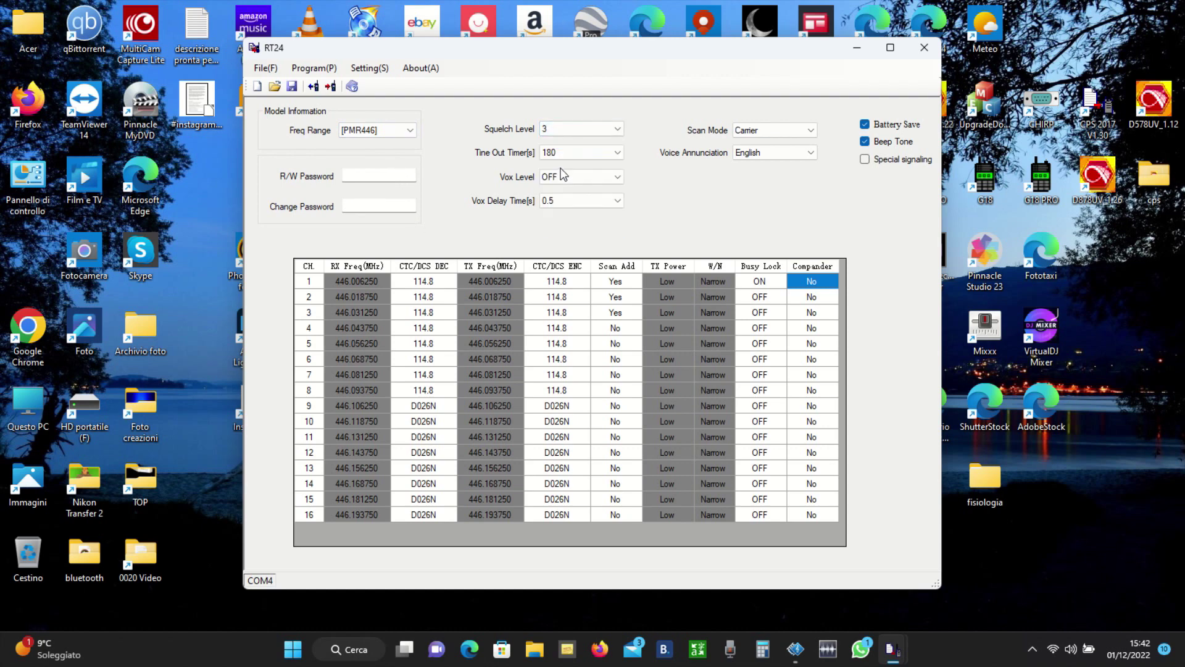
Step: Review the available values for Time Out Timer, Vox Level and Vox Delay Time, keeping the current selections
click(617, 152)
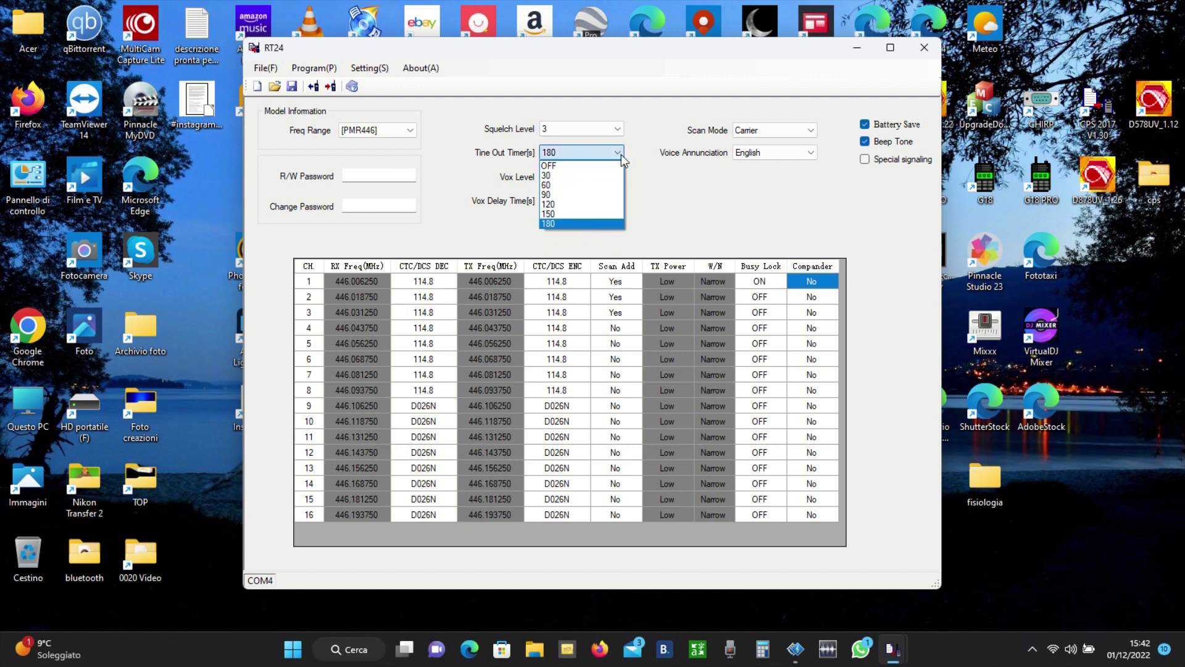
click(617, 152)
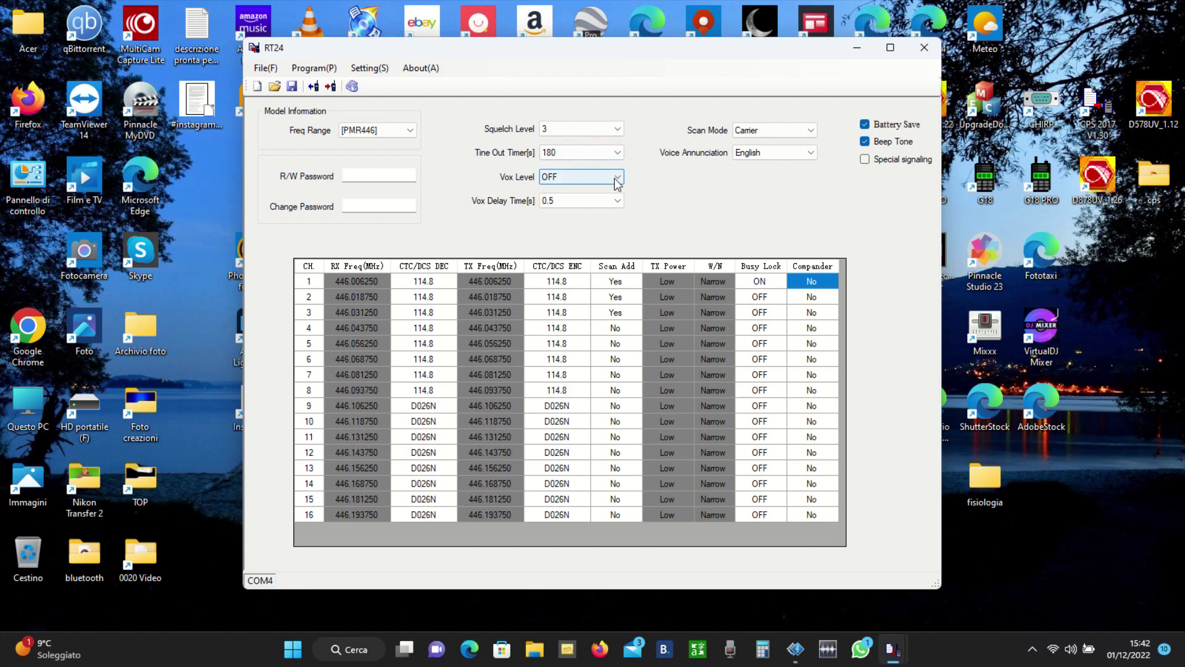
click(616, 179)
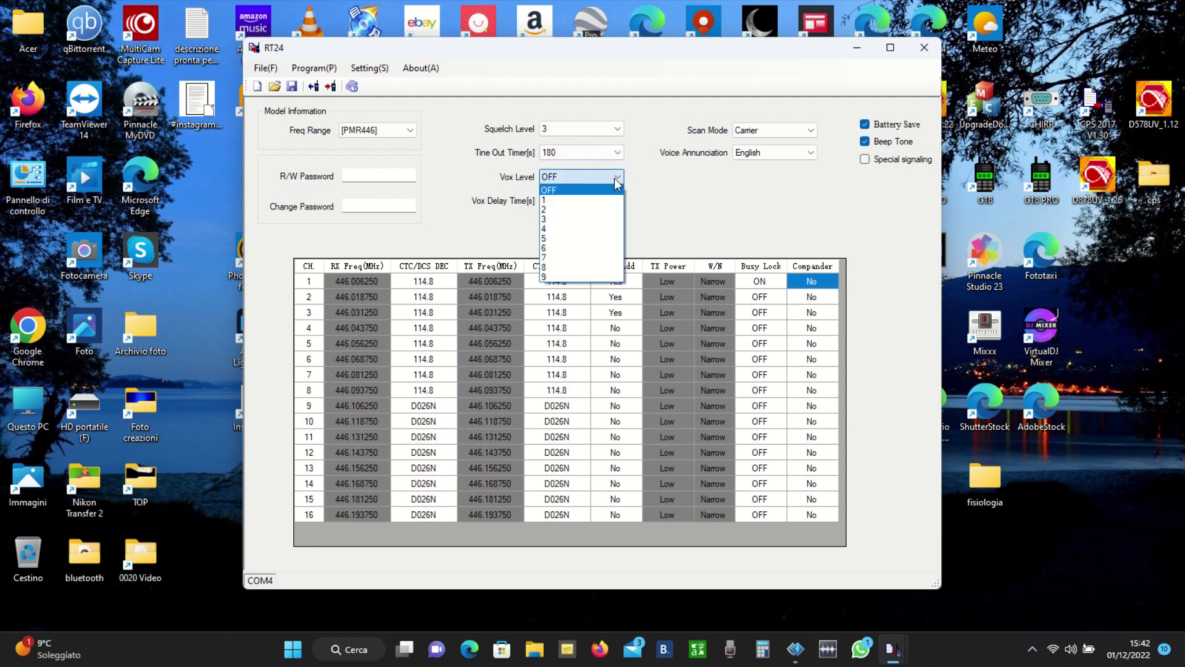
click(616, 179)
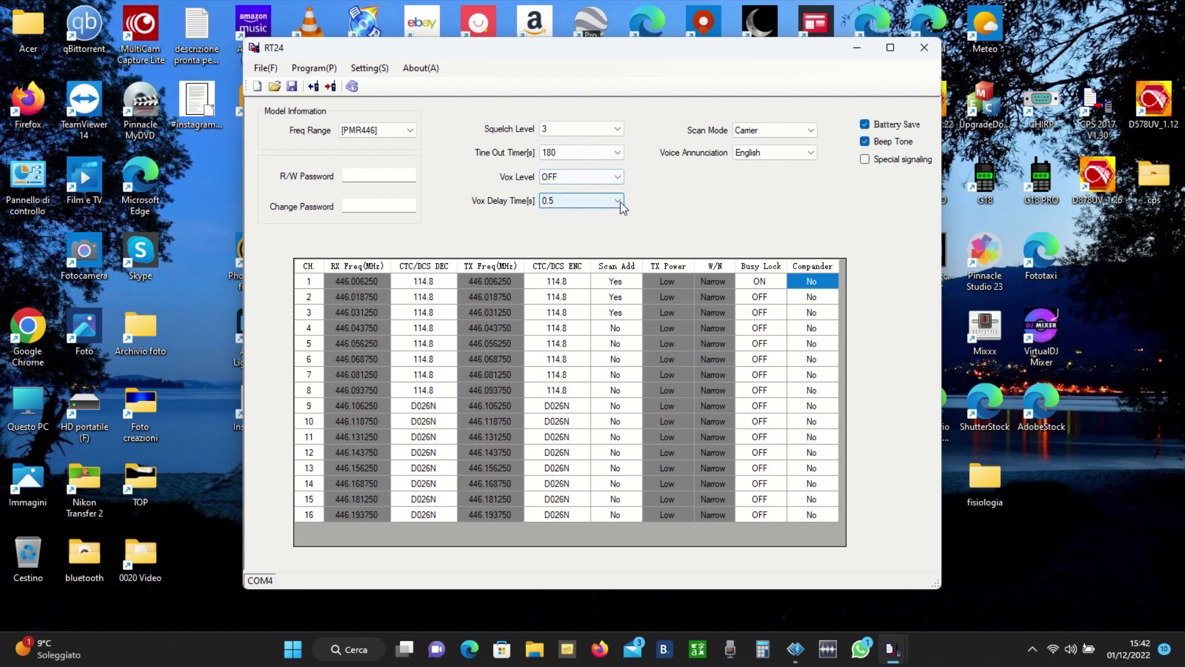
click(618, 201)
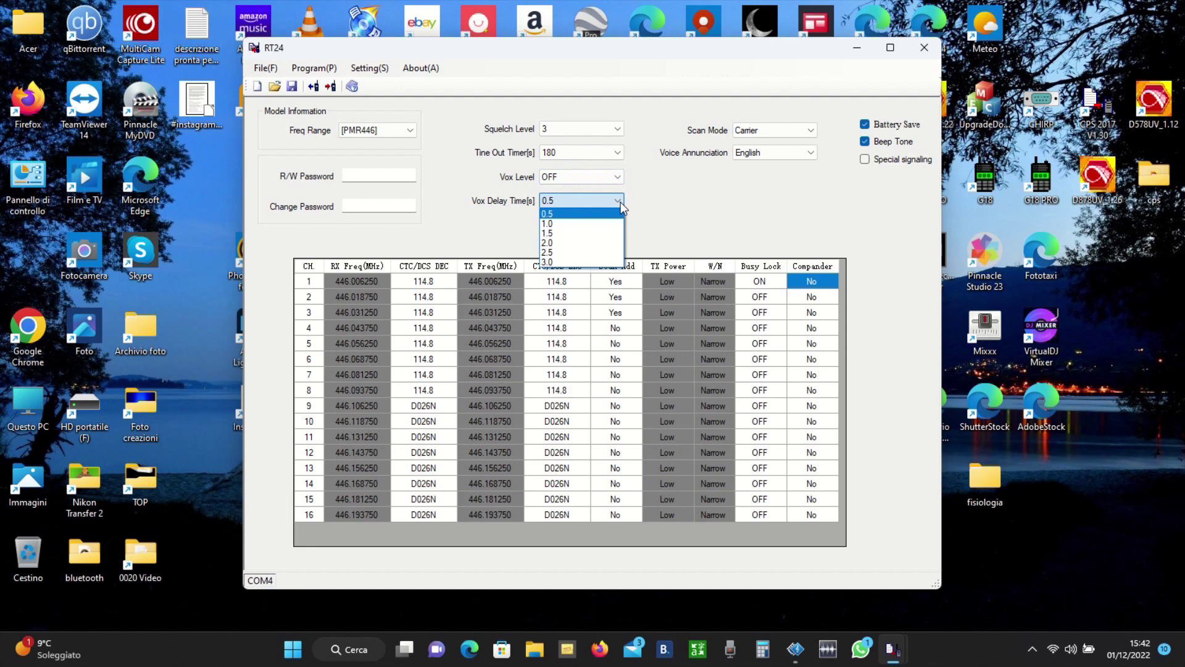
click(621, 201)
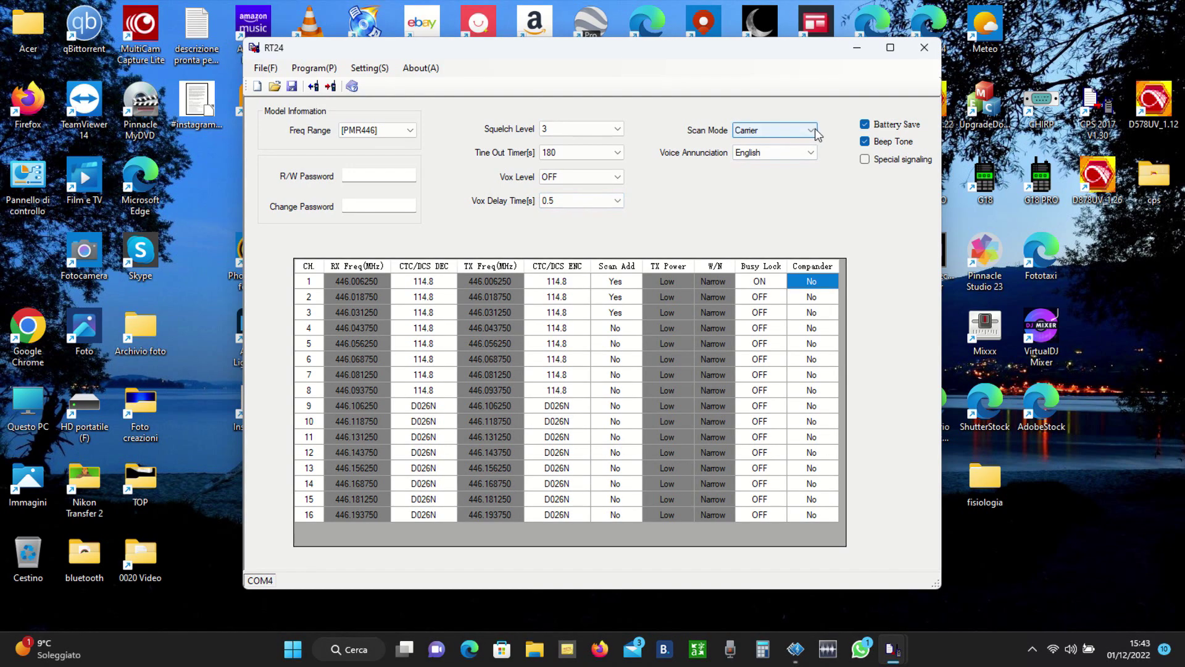
Step: Review the Scan Mode and Voice Annunciation options, keeping the current selections
click(811, 130)
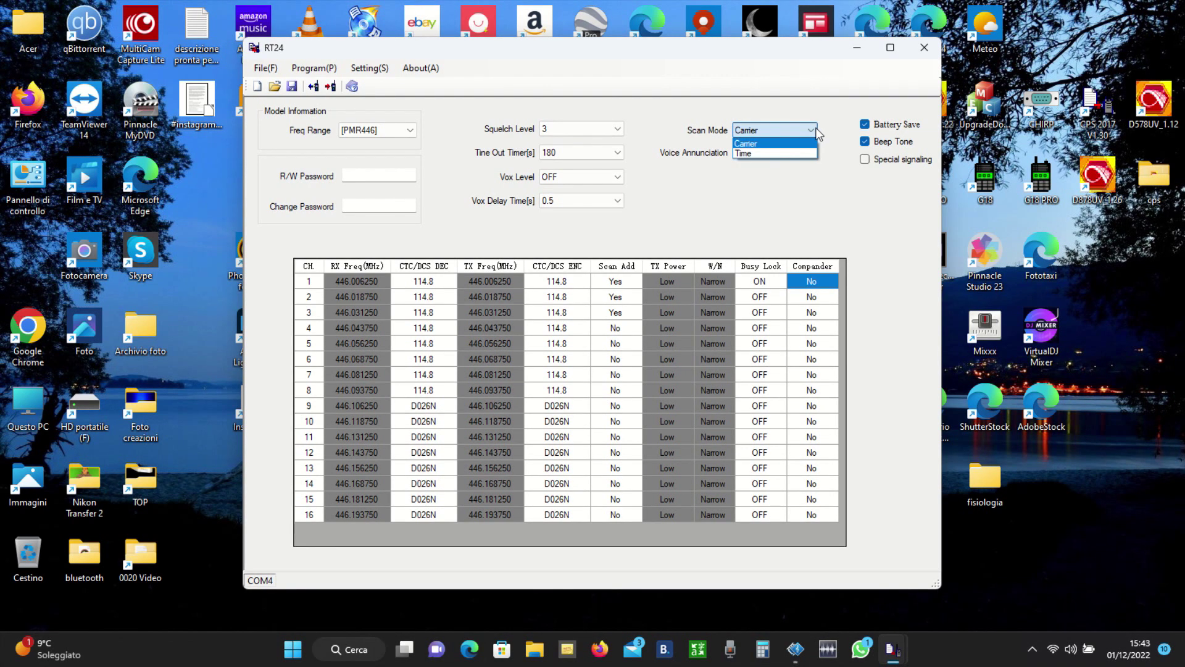
click(817, 131)
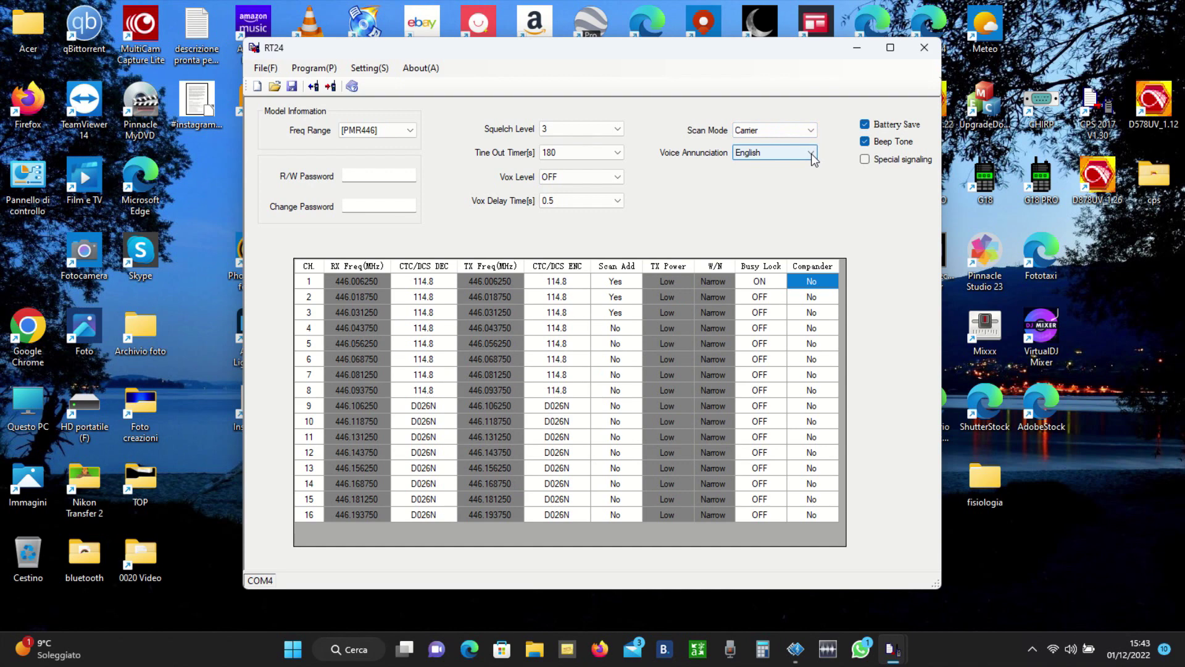
click(812, 156)
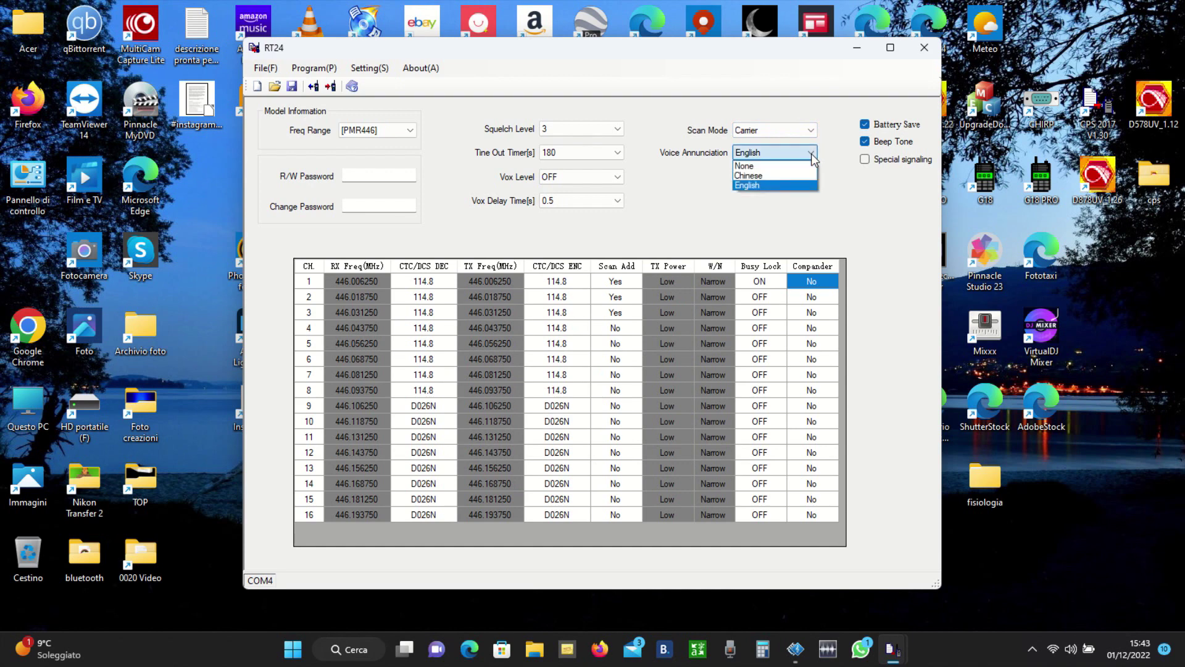
click(812, 155)
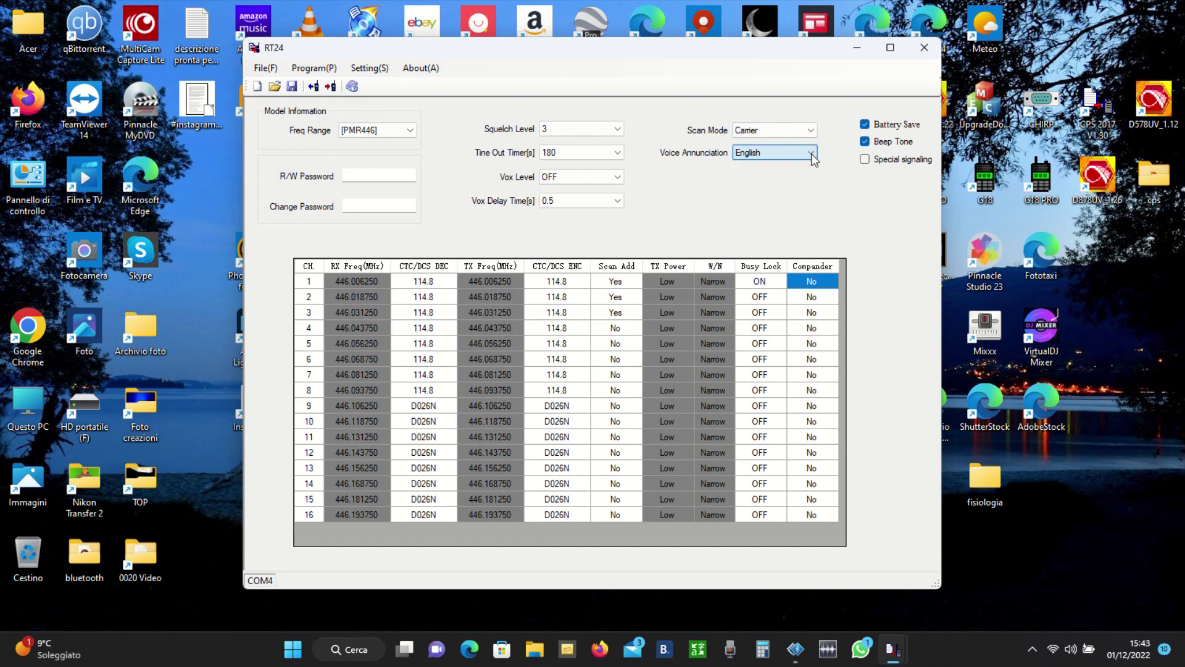